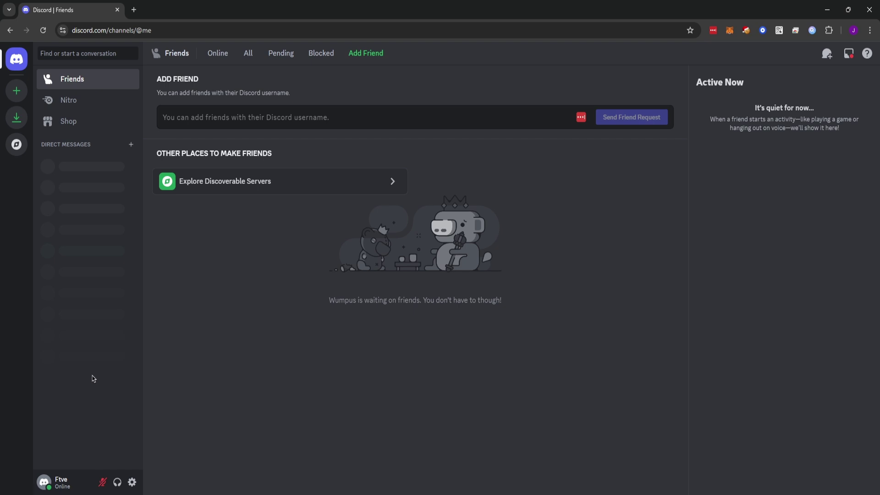
# Join the existing AutoAd server using the invite code auto-ad.
pyautogui.click(18, 93)
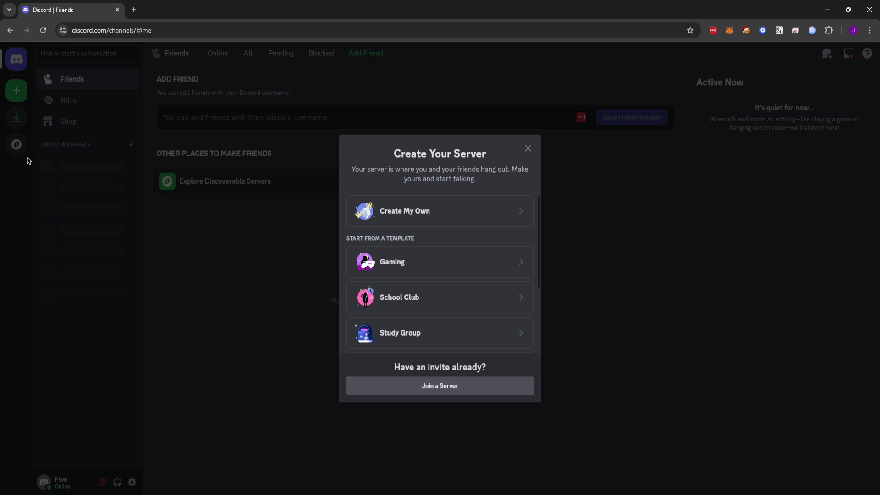
pyautogui.click(451, 385)
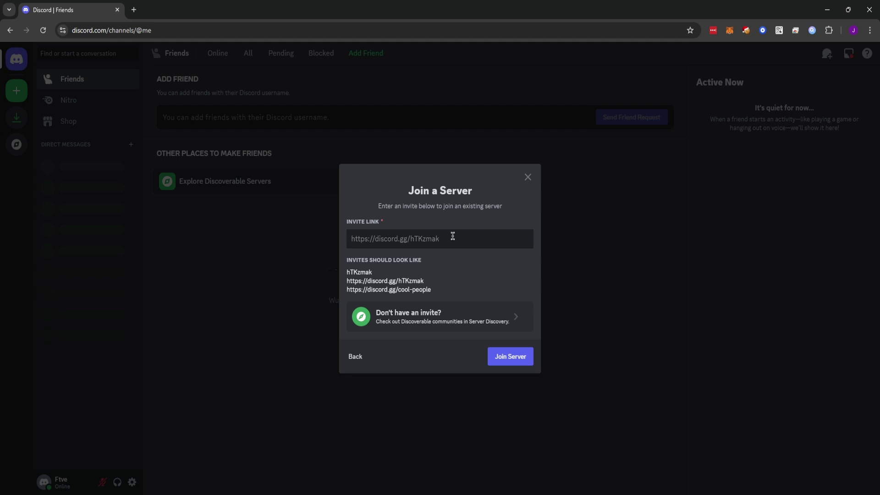
pyautogui.write('auto-ad')
pyautogui.press('Return')
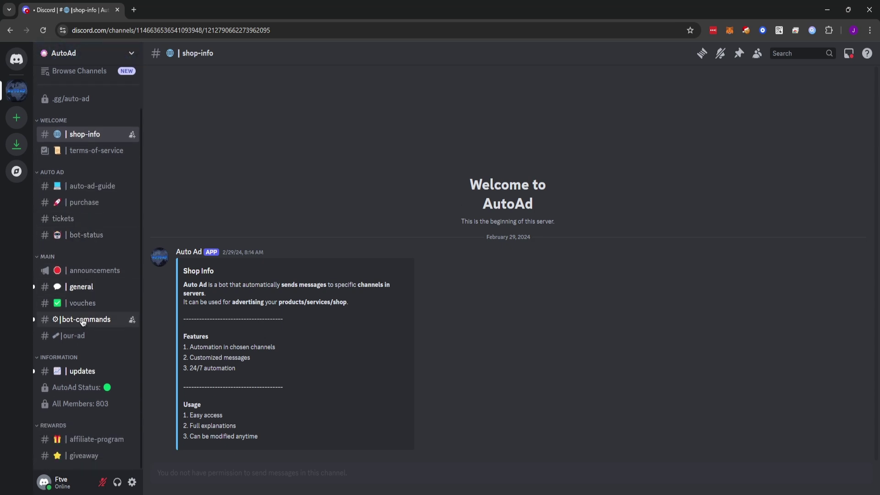
# Run the /trial command in the bot-commands channel to activate the Auto-Ad trial.
pyautogui.click(82, 320)
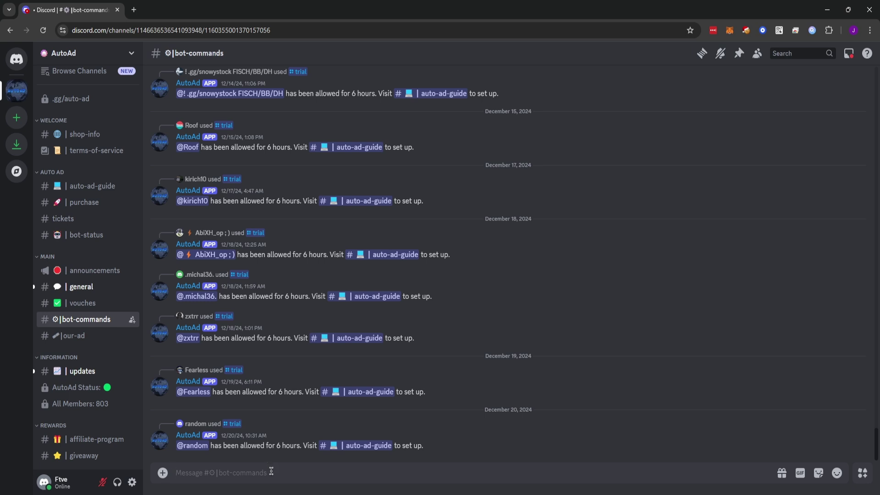
pyautogui.write('/trial')
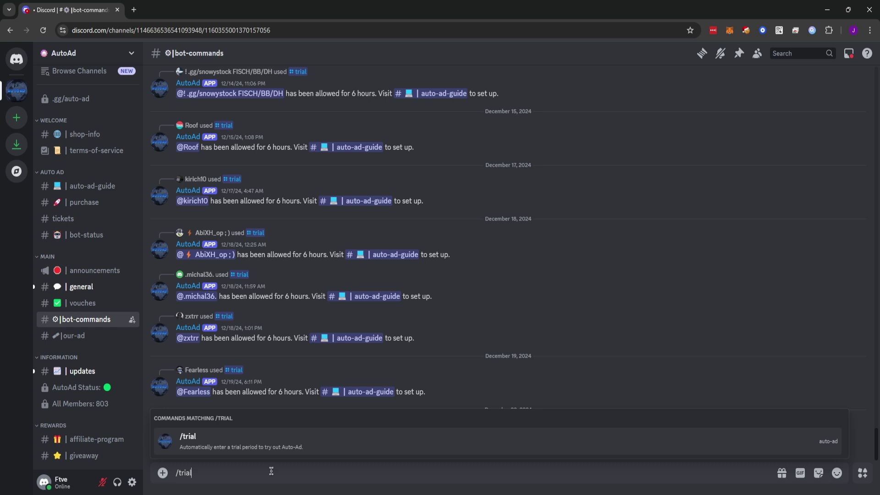
pyautogui.press('Return')
pyautogui.press('Return')
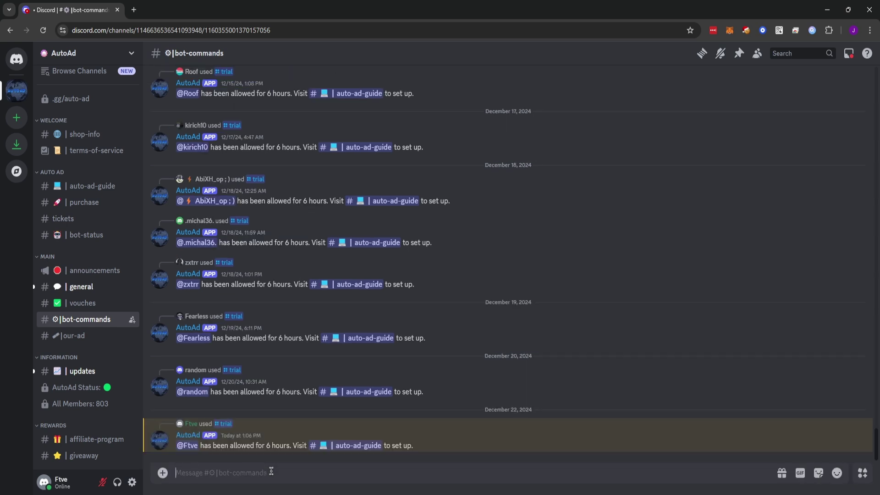
# Consult the auto-ad-guide channel, submit the account token with /add-token in bot-commands, and dismiss the bot's reply.
pyautogui.click(365, 447)
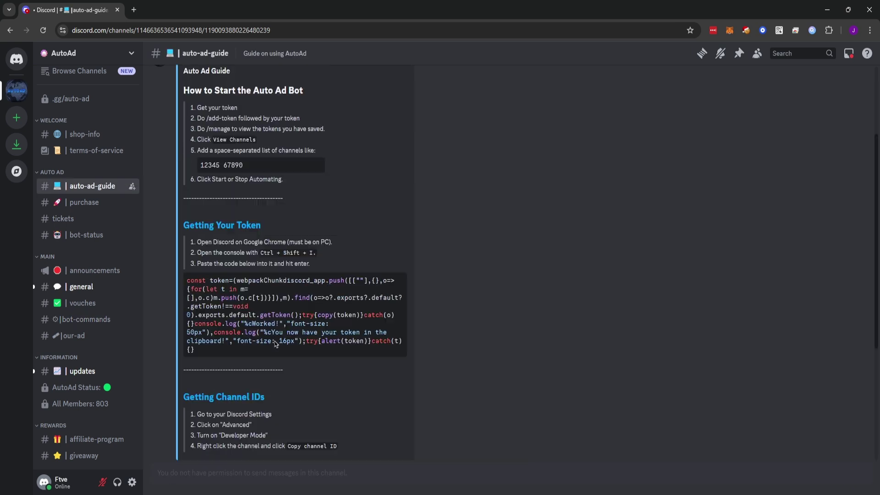
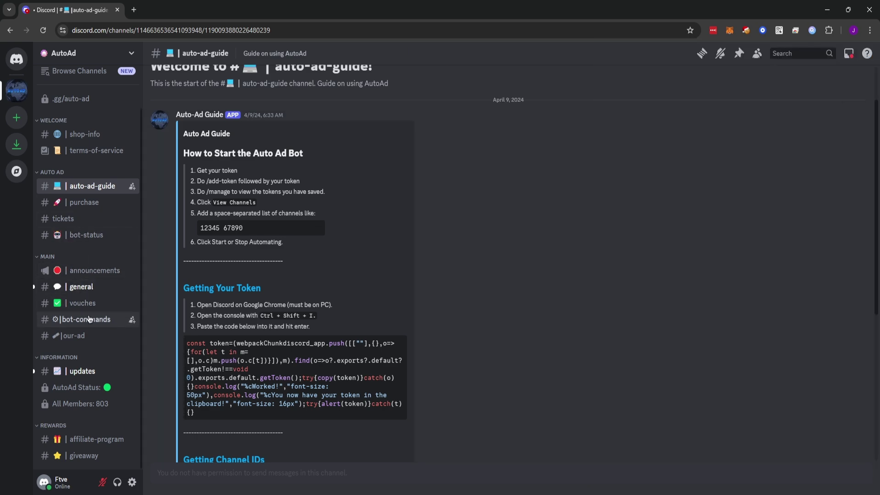
pyautogui.click(102, 321)
pyautogui.write('/add')
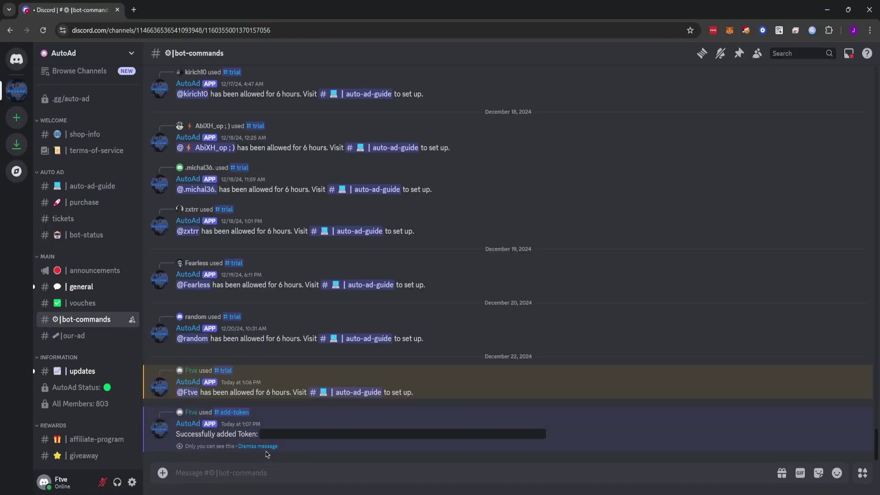
pyautogui.click(268, 448)
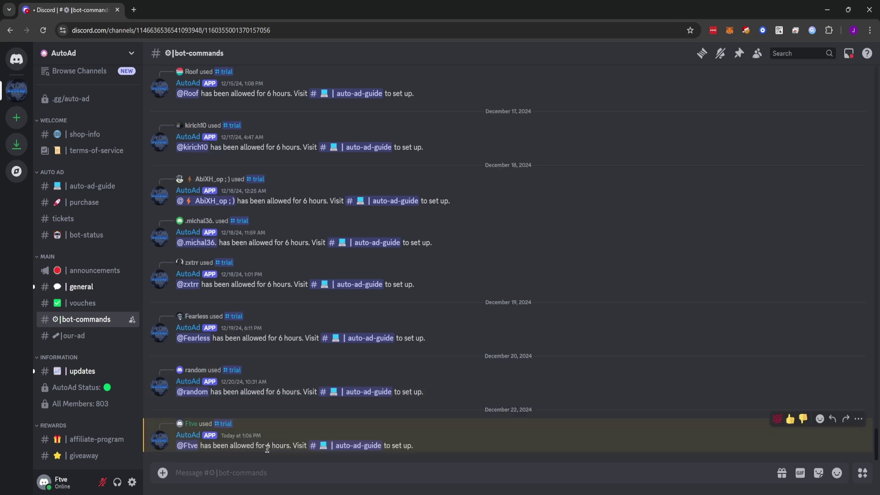
# Run the /manage command in bot-commands to bring up the saved token's controls.
pyautogui.write('/man')
pyautogui.press('Tab')
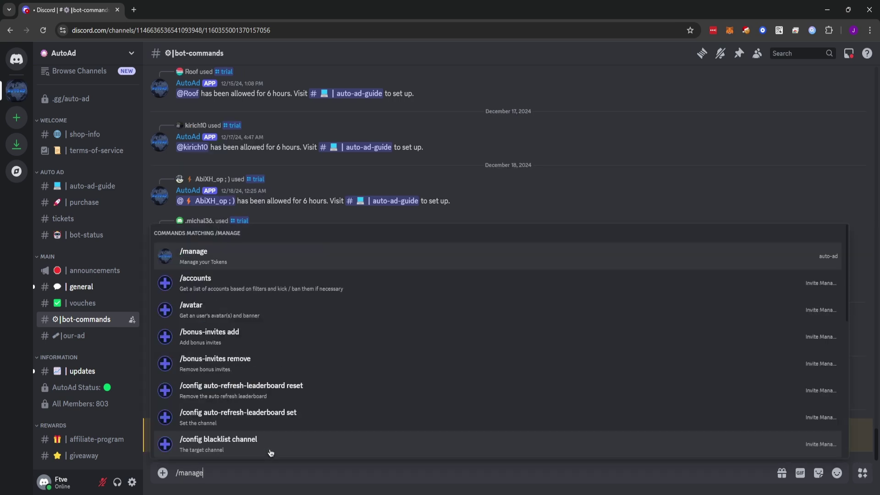
pyautogui.press('Return')
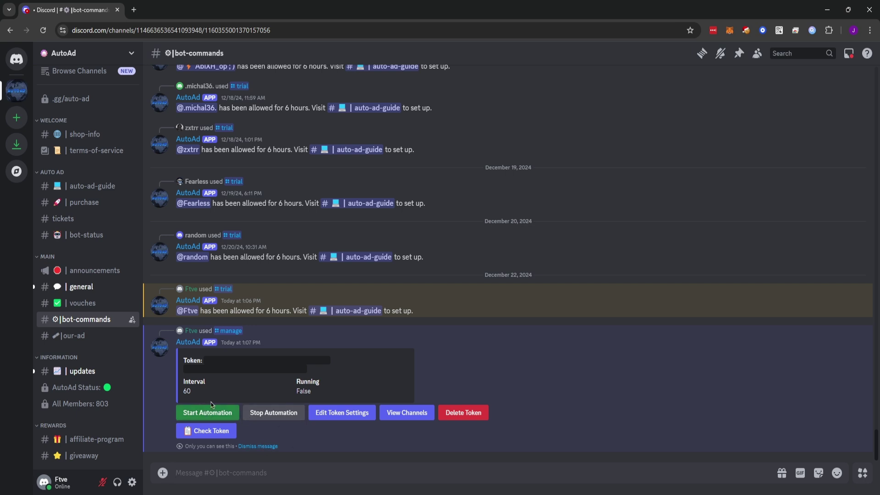
# Add the bot-commands channel to the token's channel list using its copied channel ID.
pyautogui.click(416, 417)
pyautogui.rightClick(87, 321)
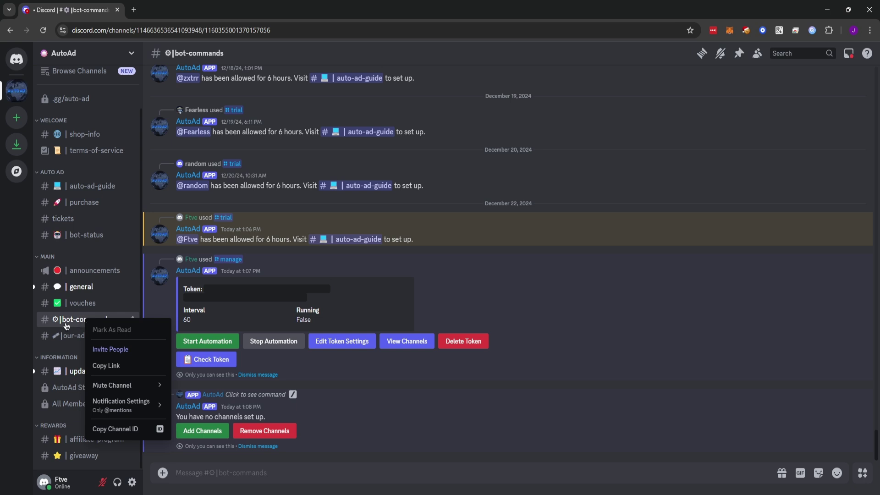
pyautogui.click(120, 429)
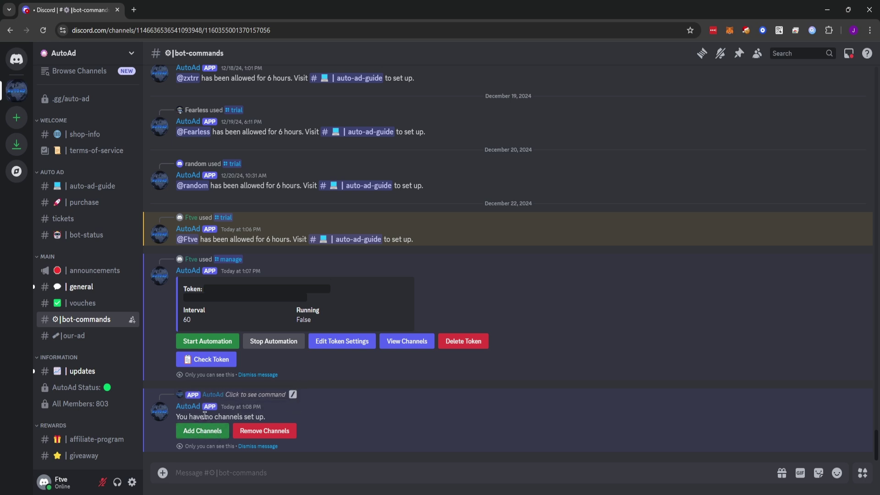
pyautogui.click(198, 433)
pyautogui.hotkey('ctrl', 'v')
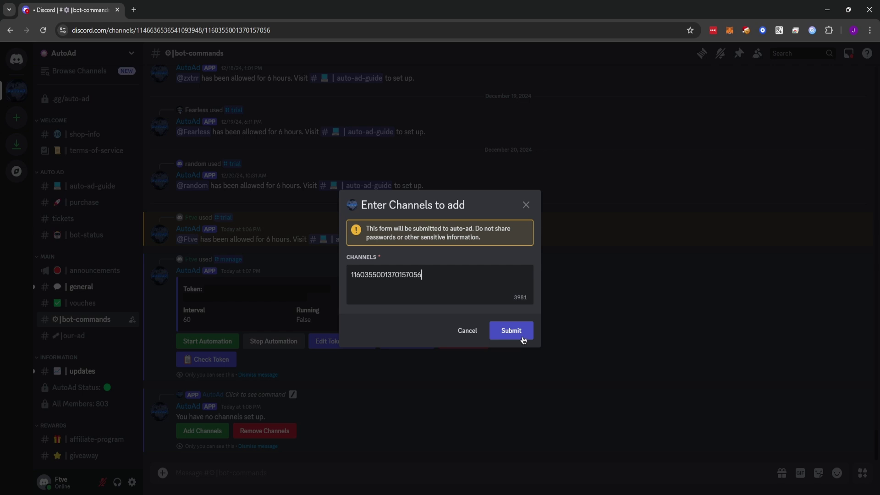
pyautogui.click(522, 339)
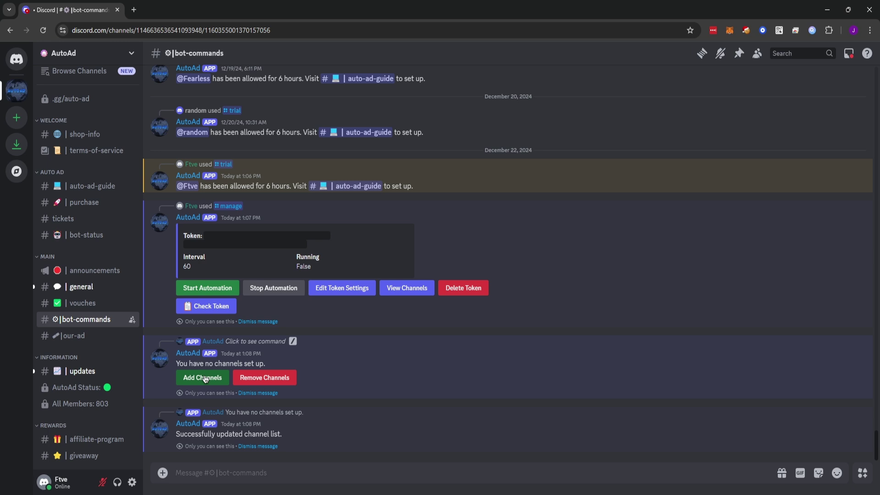
# Dismiss the channel update replies and check the token's channel list.
pyautogui.click(258, 447)
pyautogui.click(259, 454)
pyautogui.click(413, 414)
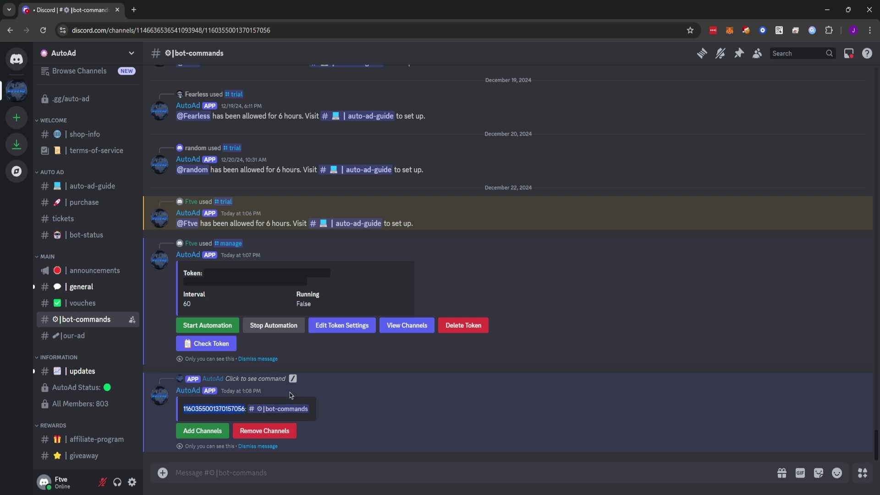
pyautogui.click(256, 447)
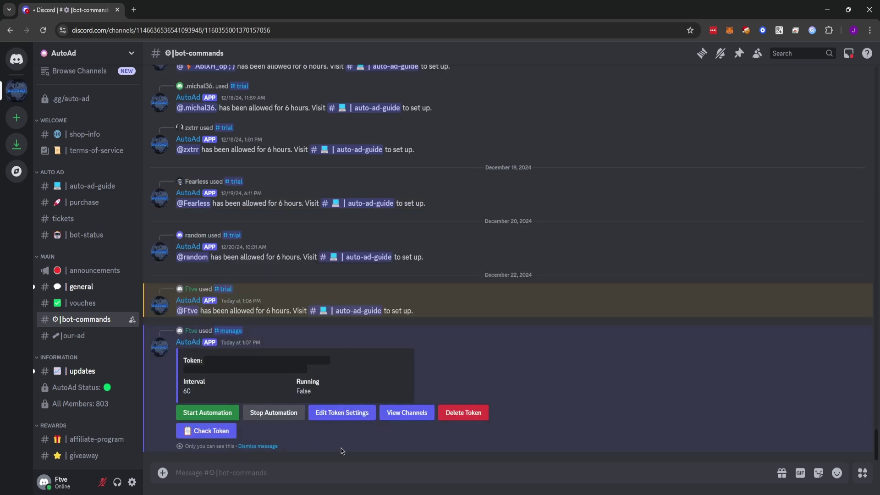
# Edit the token settings, setting Interval to 30 and Message 1 to "i am testing auto-ad.".
pyautogui.click(343, 413)
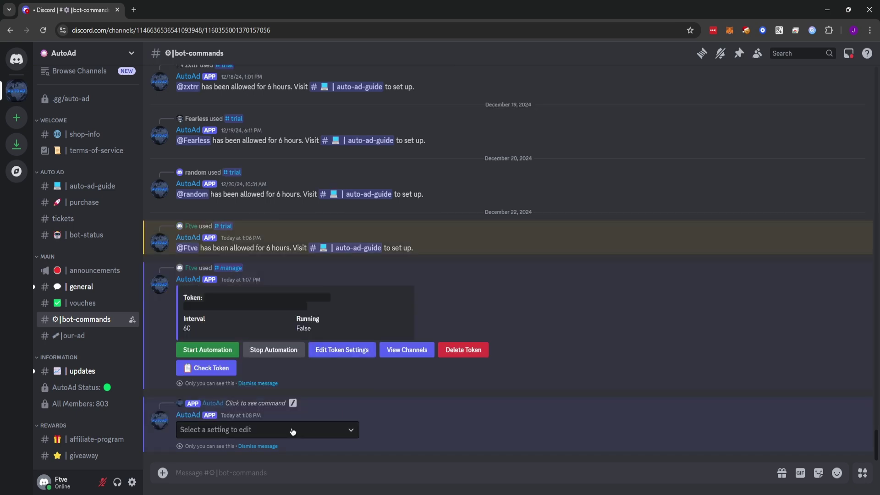
pyautogui.click(292, 429)
pyautogui.click(229, 358)
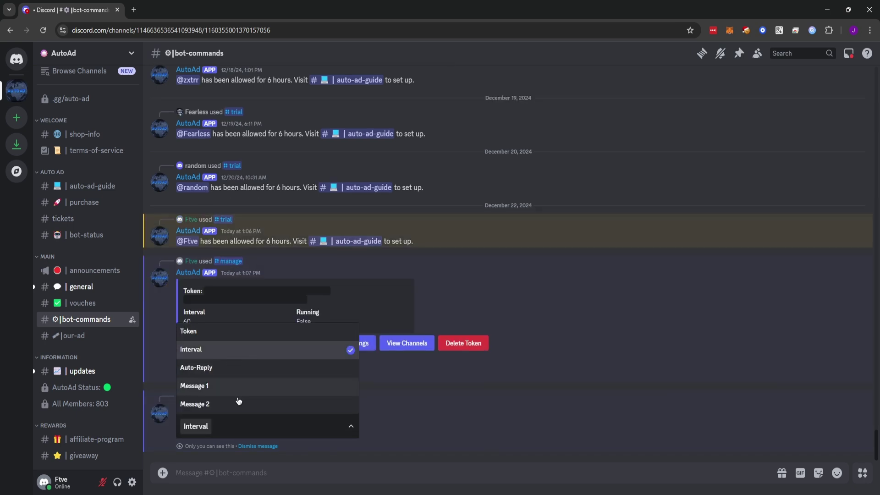
pyautogui.click(231, 386)
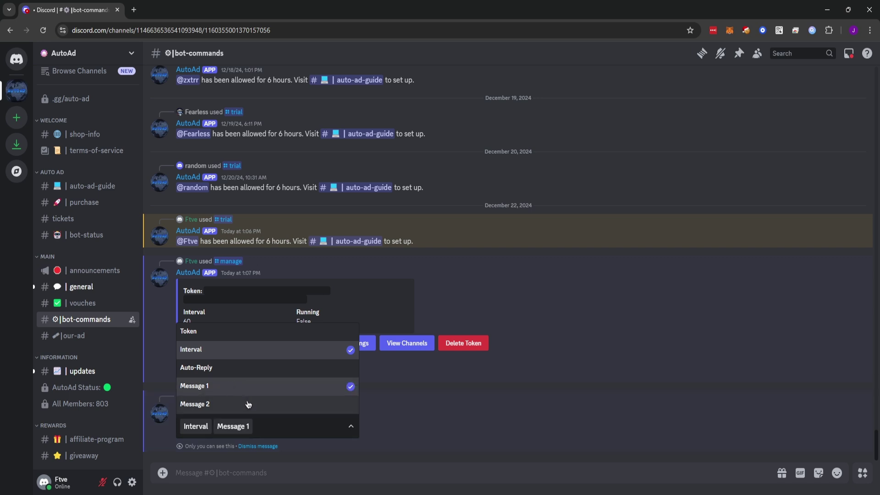
pyautogui.click(325, 428)
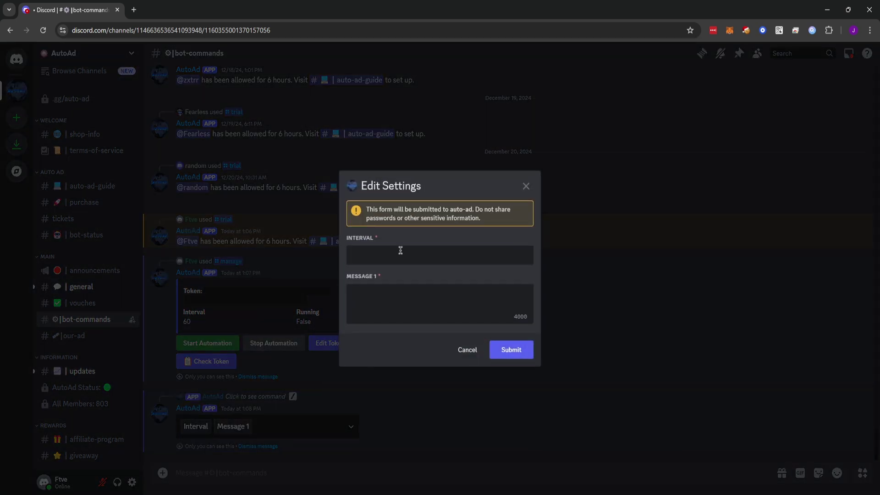
pyautogui.write('30')
pyautogui.click(399, 302)
pyautogui.write('i am testing auto-ad.')
pyautogui.click(514, 353)
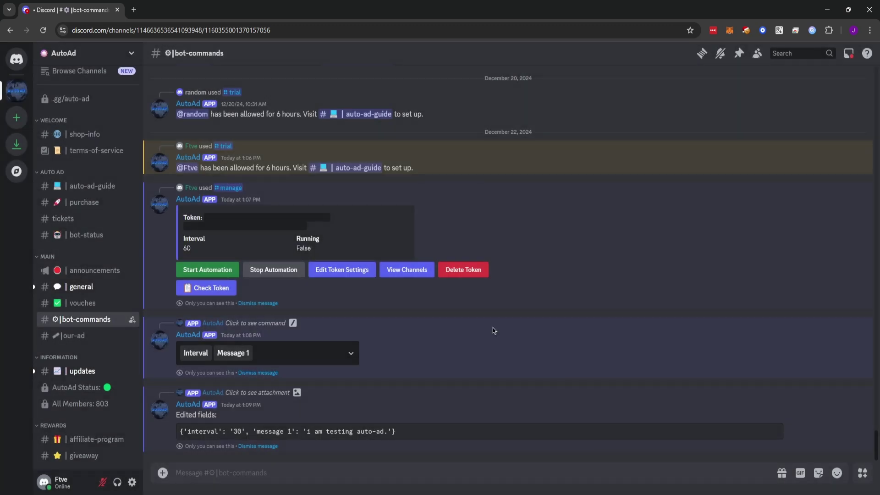
# Dismiss the settings replies and start the automation for the token.
pyautogui.click(262, 447)
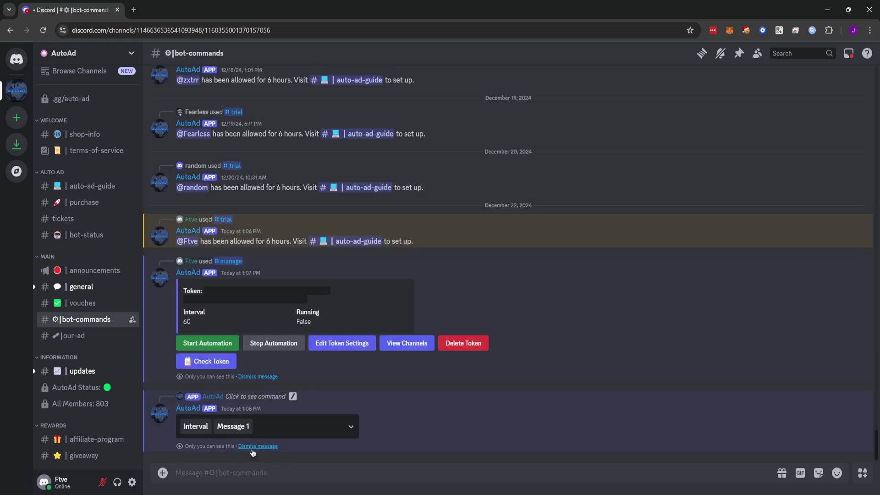
pyautogui.click(252, 450)
pyautogui.click(210, 415)
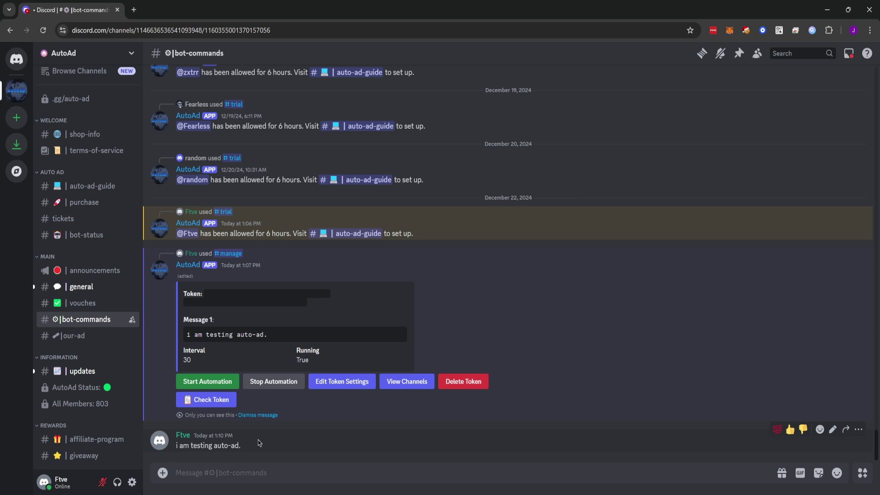
# Stop the automation and dismiss the token management message.
pyautogui.click(273, 381)
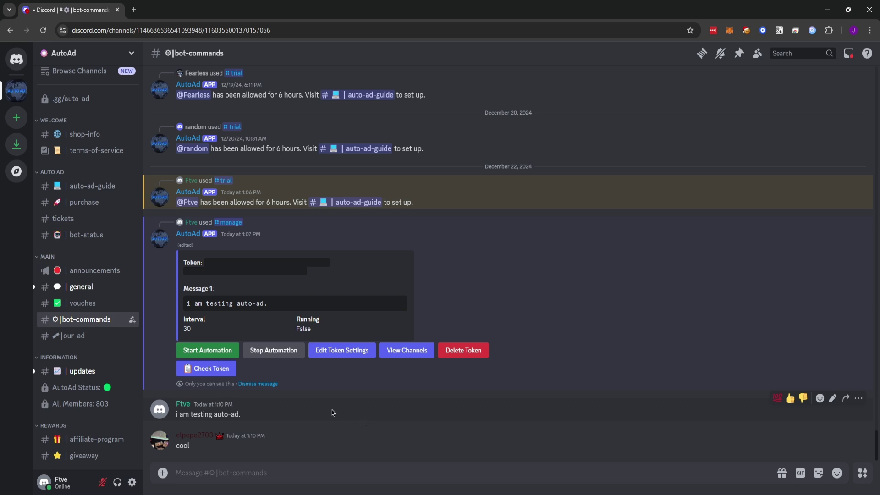
pyautogui.click(270, 385)
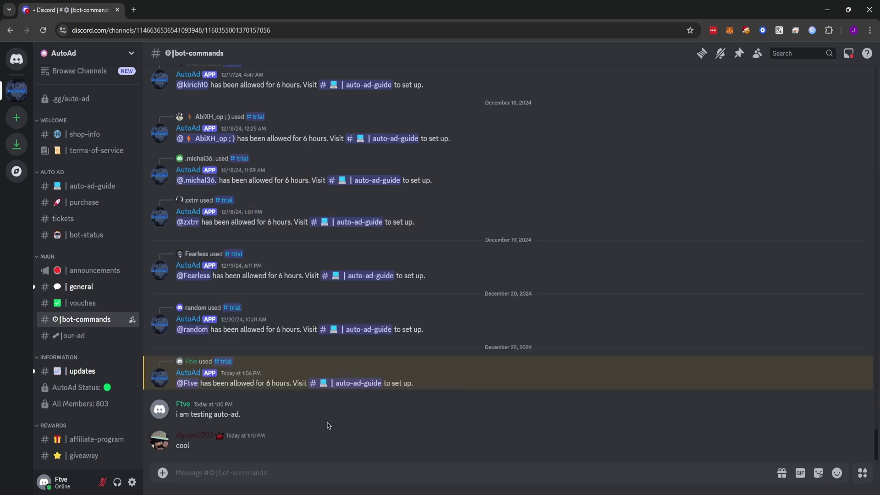
# Examine the subscription tiers in the purchase channel and the product listings in the linked Auto-Ad store.
pyautogui.click(83, 204)
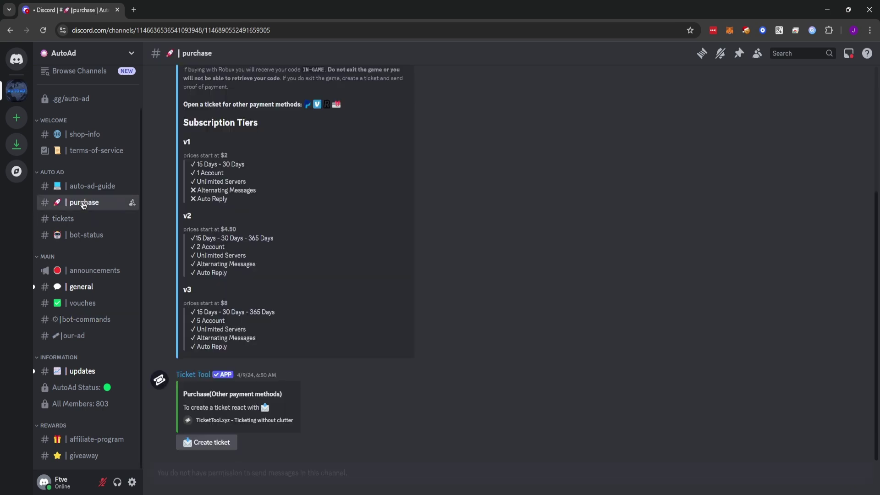
pyautogui.scroll(5, 230, 268)
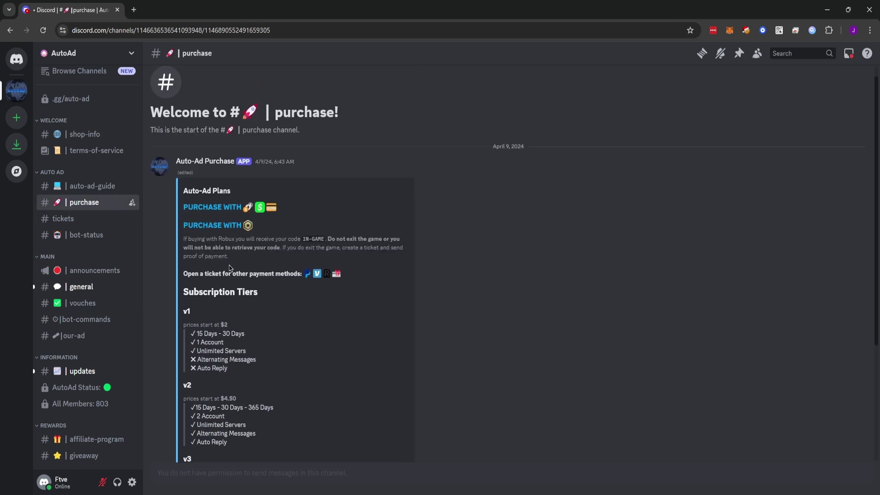
pyautogui.scroll(-2, 327, 253)
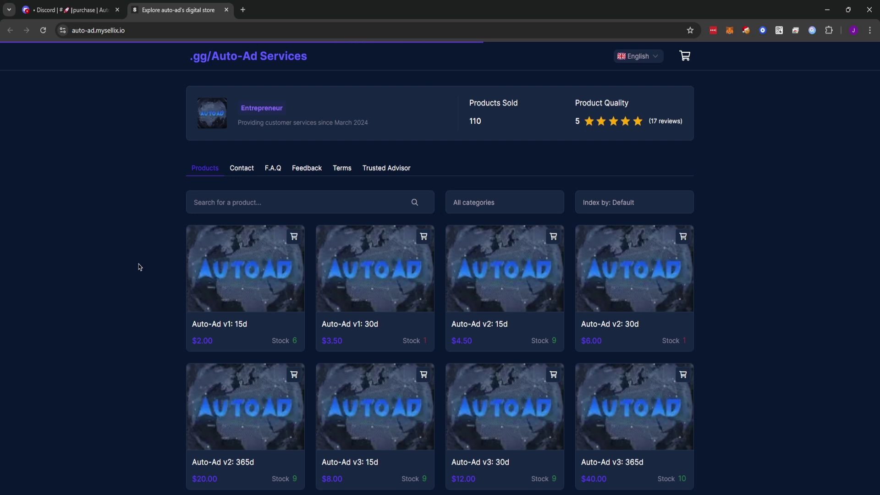
pyautogui.scroll(-3, 138, 266)
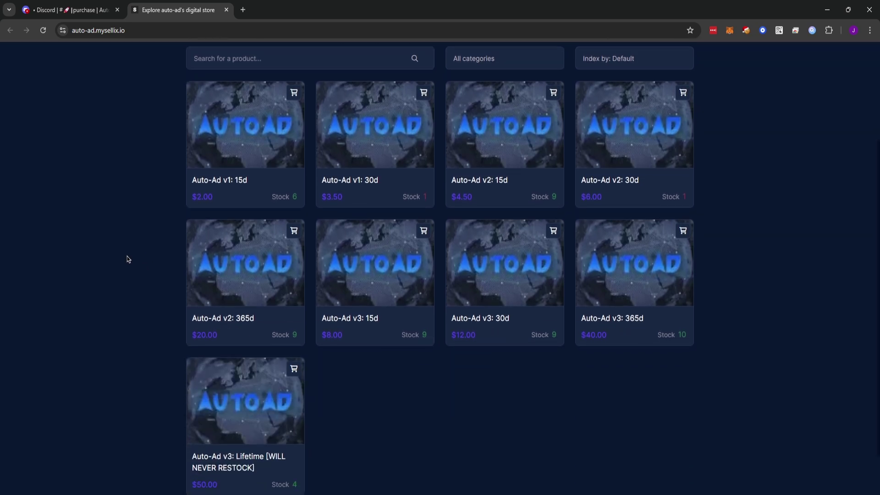
pyautogui.scroll(-2, 128, 260)
pyautogui.scroll(4, 128, 260)
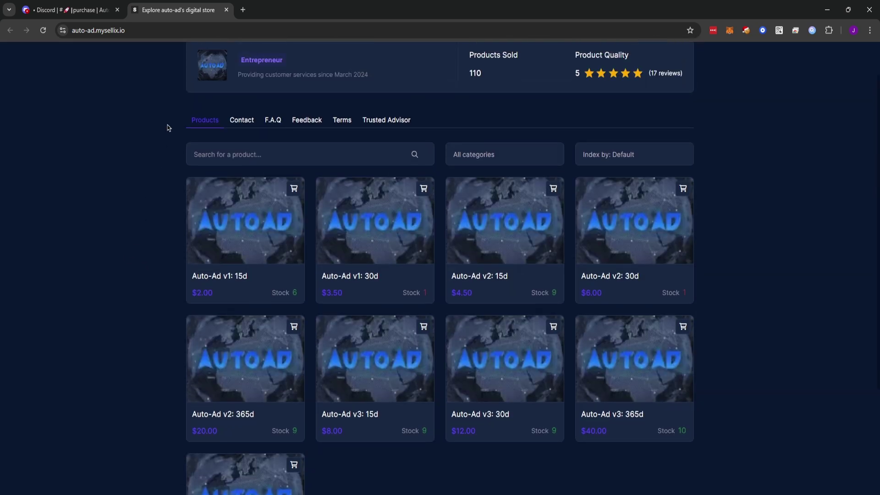
pyautogui.click(226, 10)
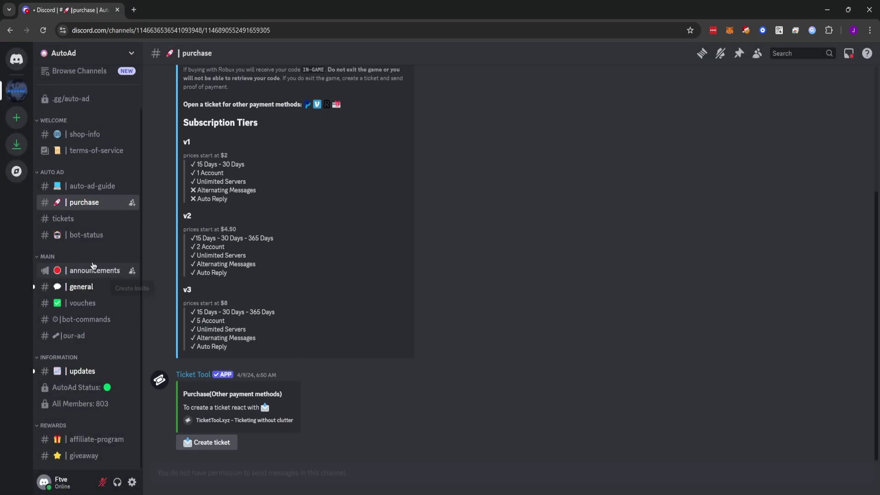
# Prepare the /redeem command in the bot-commands channel, ready for a purchase code.
pyautogui.click(81, 319)
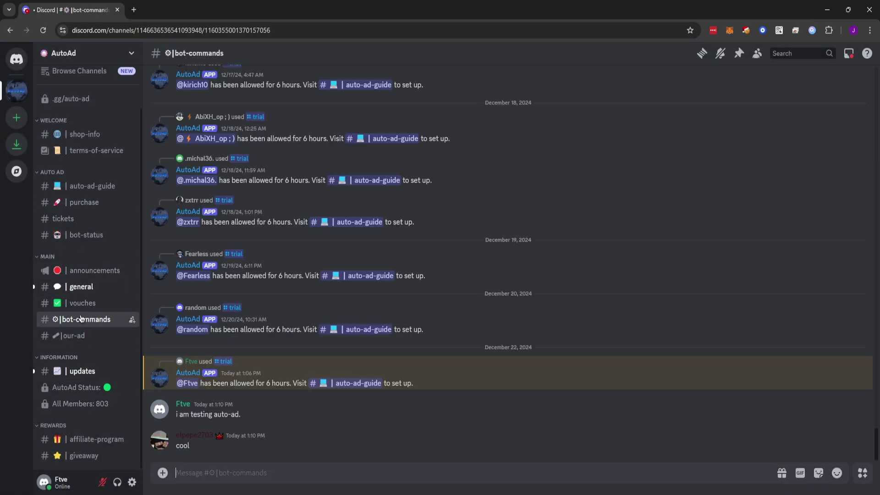
pyautogui.write('/redeem')
pyautogui.press('Tab')
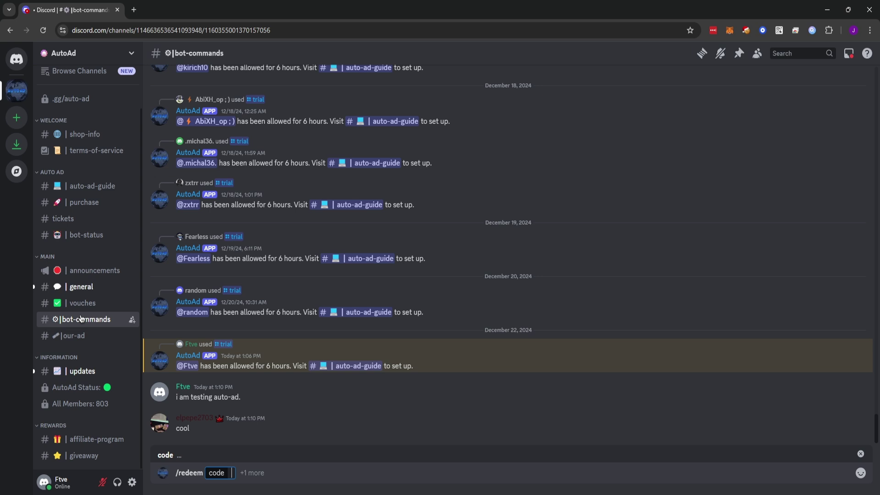